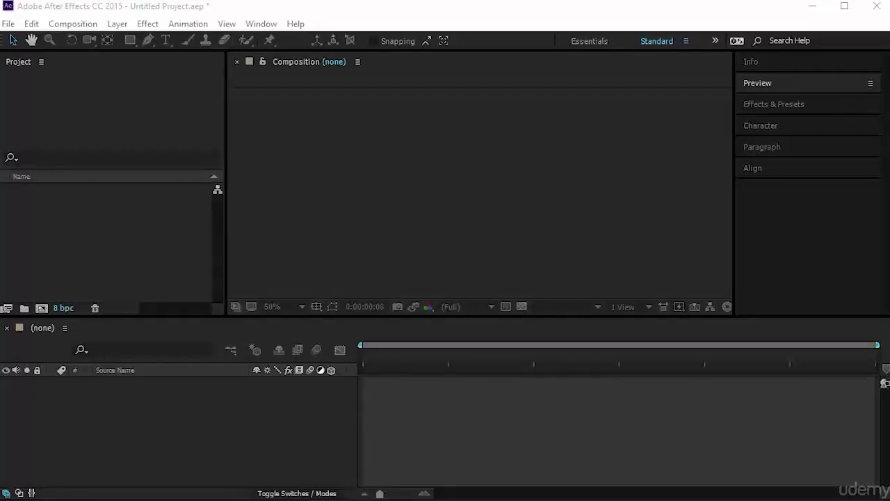
Look through the Composition menu and the project creation options, closing both unused
left_click(170, 418)
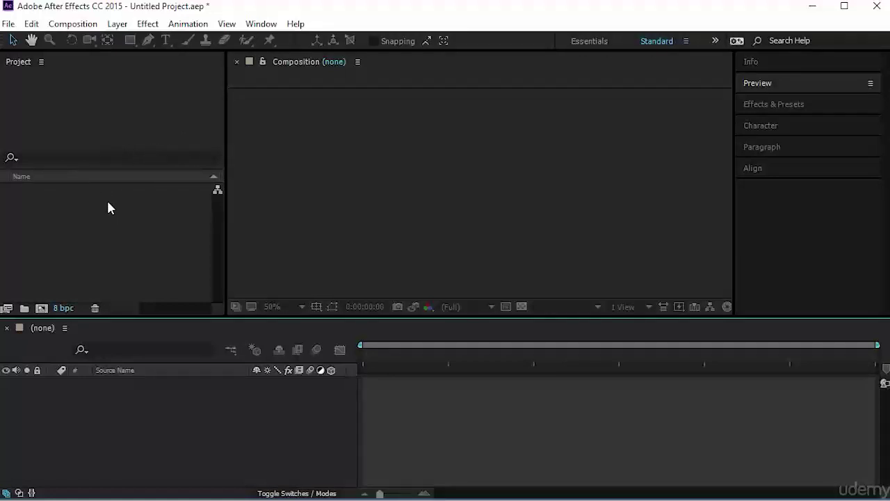
left_click(68, 28)
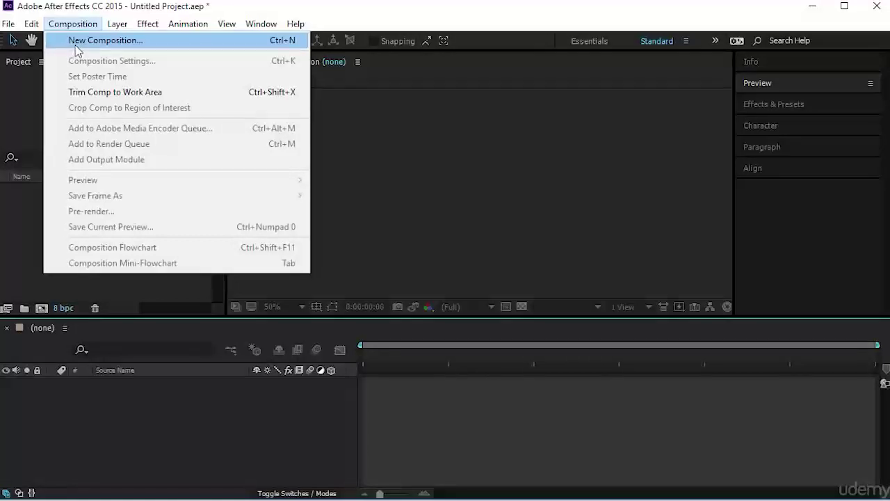
left_click(19, 203)
right_click(45, 211)
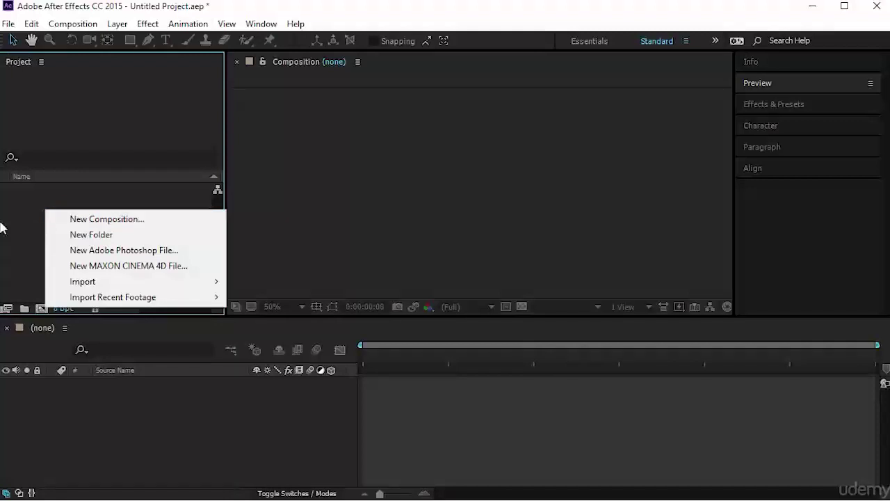
left_click(23, 234)
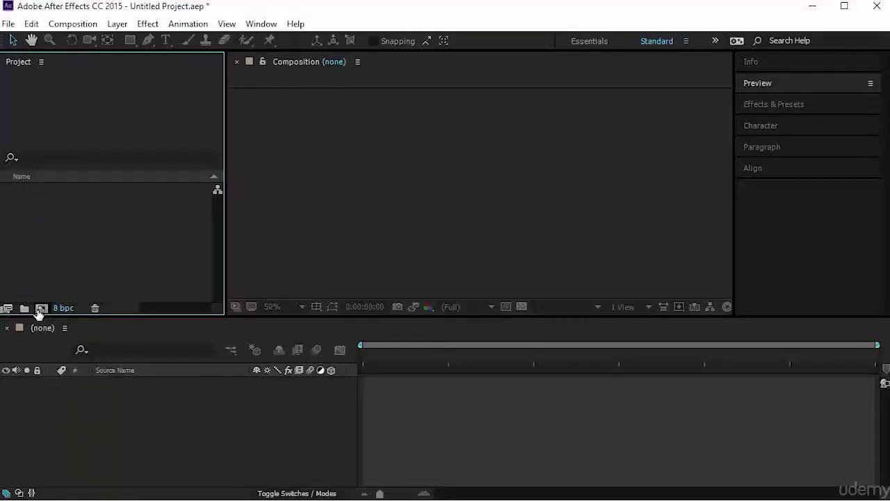
Start a new composition, view its Advanced settings, and list the frame-size presets
left_click(41, 308)
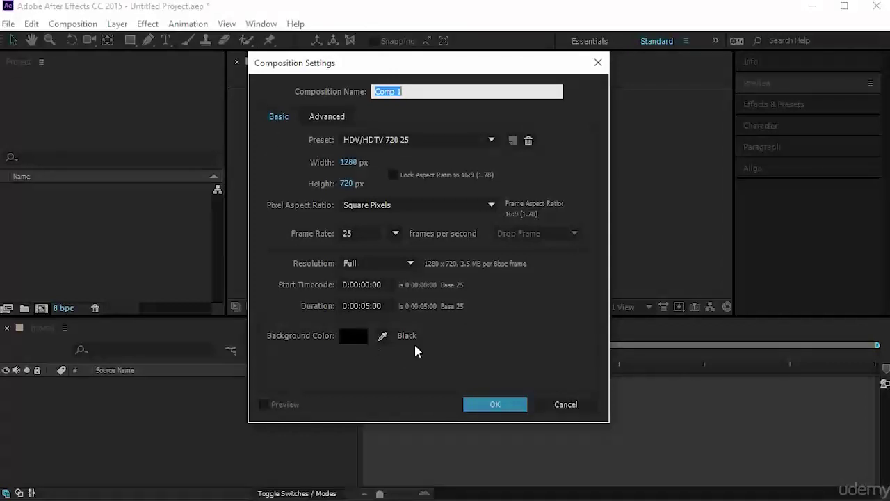
left_click(316, 116)
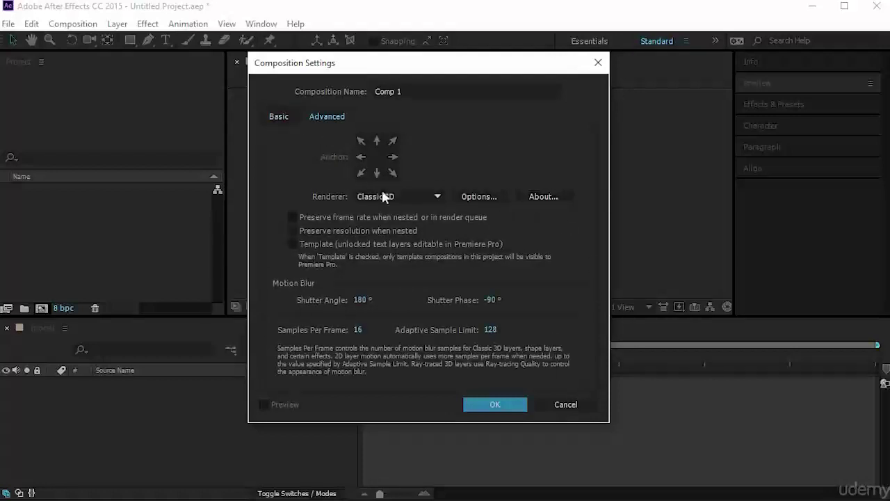
left_click(268, 115)
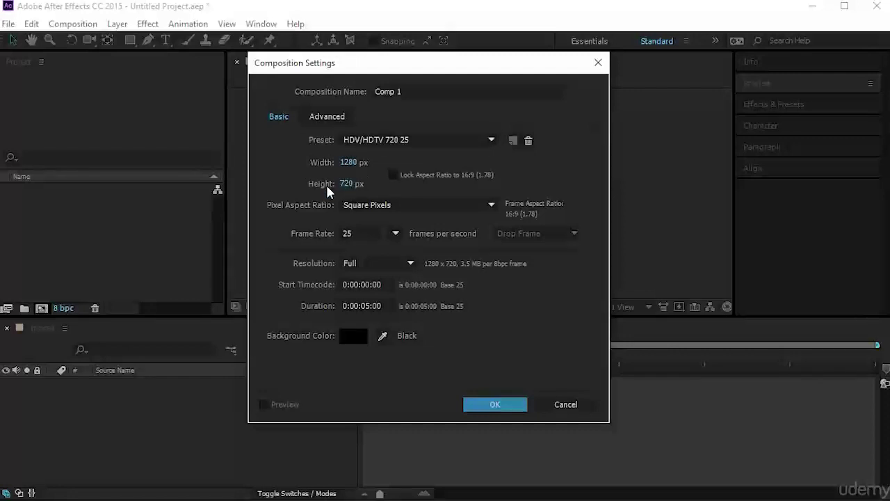
left_click(387, 140)
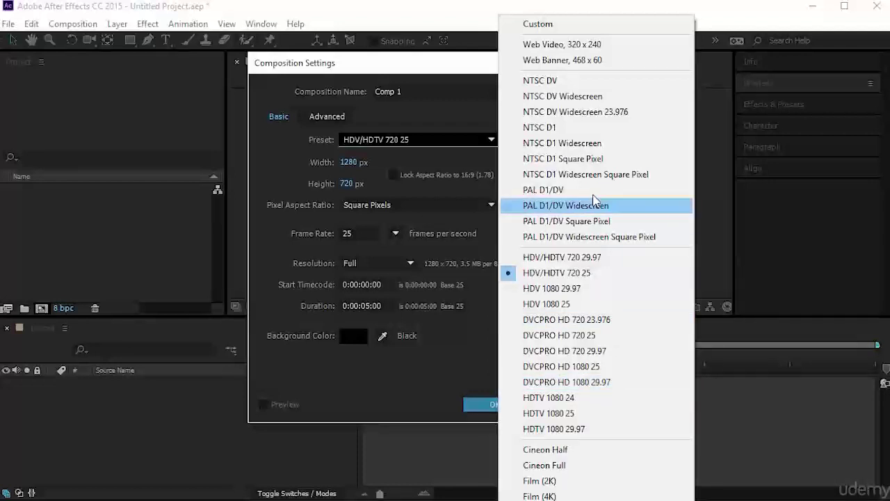
Leave the preset at HDV/HDTV 720 25 and the pixel aspect ratio at Square Pixels
left_click(605, 277)
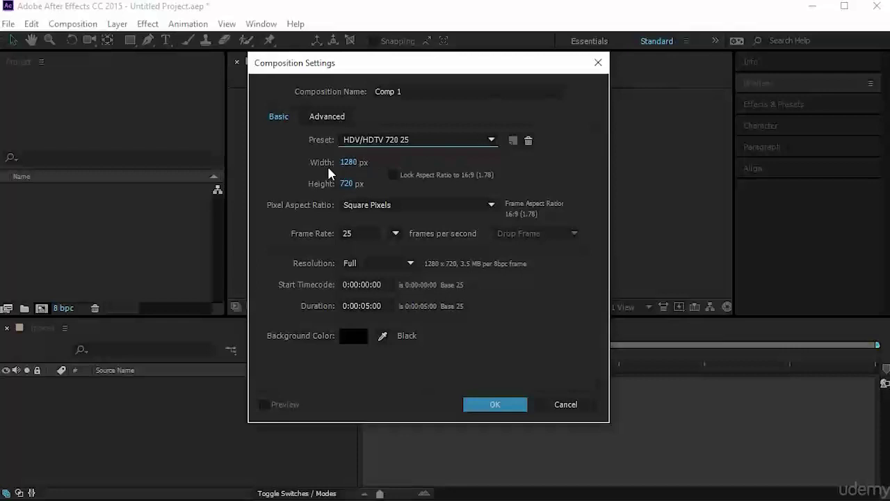
left_click(374, 205)
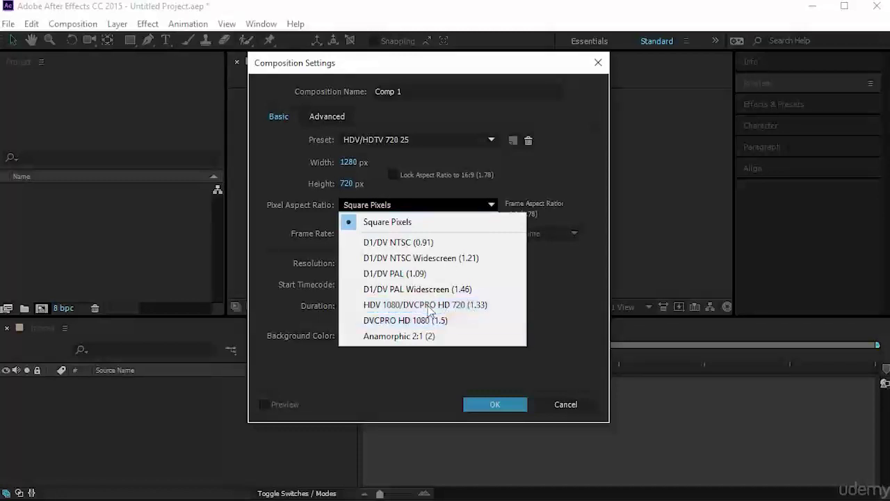
left_click(556, 291)
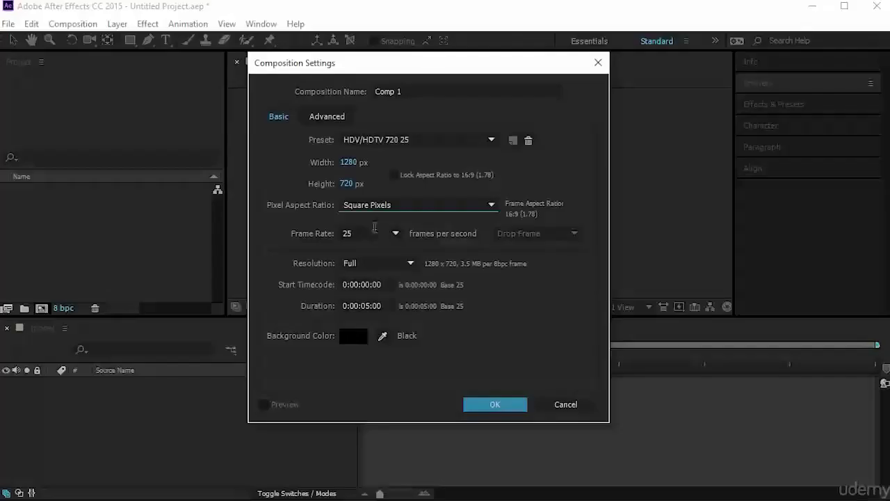
Keep the frame rate at 25 and set the duration to 5 seconds (0:00:05:00)
double_click(364, 233)
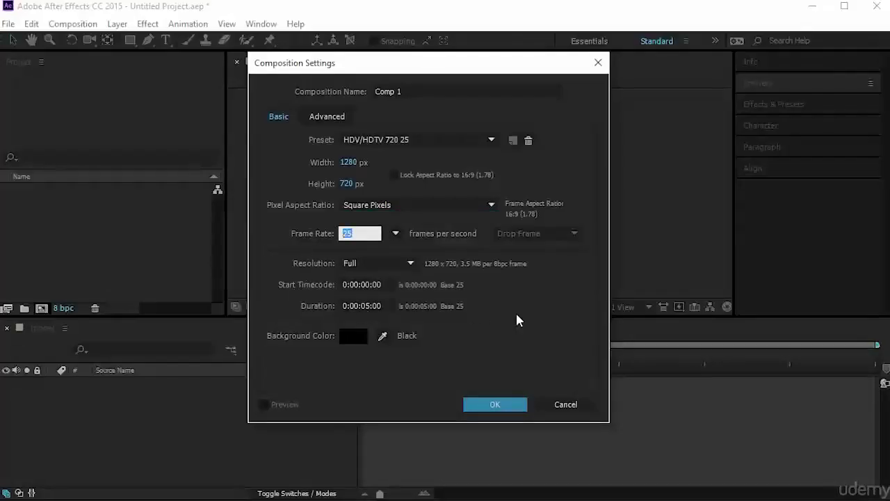
key("Tab")
left_click(381, 306)
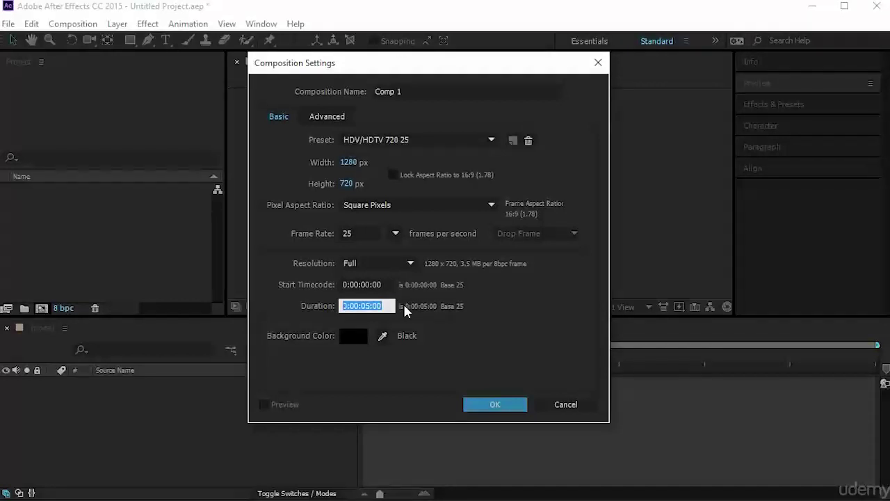
type("10")
key("BackSpace")
type("2500")
key("ctrl+a")
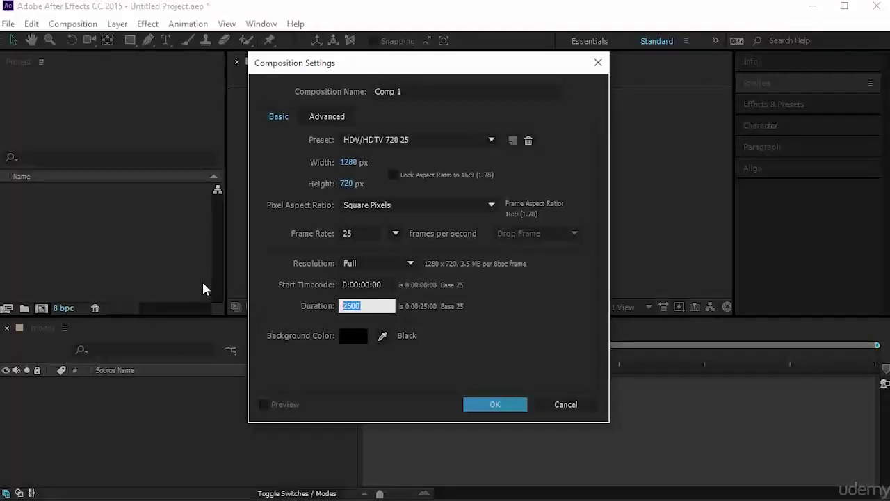
type("5.")
left_click(351, 335)
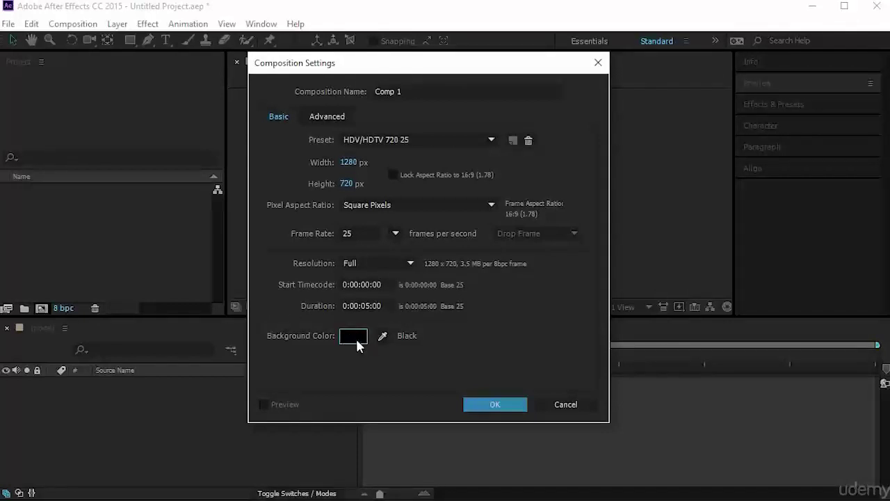
Try a dark red background, cancel back to black, and create Comp 1
left_click(357, 346)
mouse_move(225, 245)
left_mouse_down()
mouse_move(259, 119)
mouse_move(230, 248)
mouse_move(131, 267)
mouse_move(139, 263)
left_mouse_up()
left_click(417, 132)
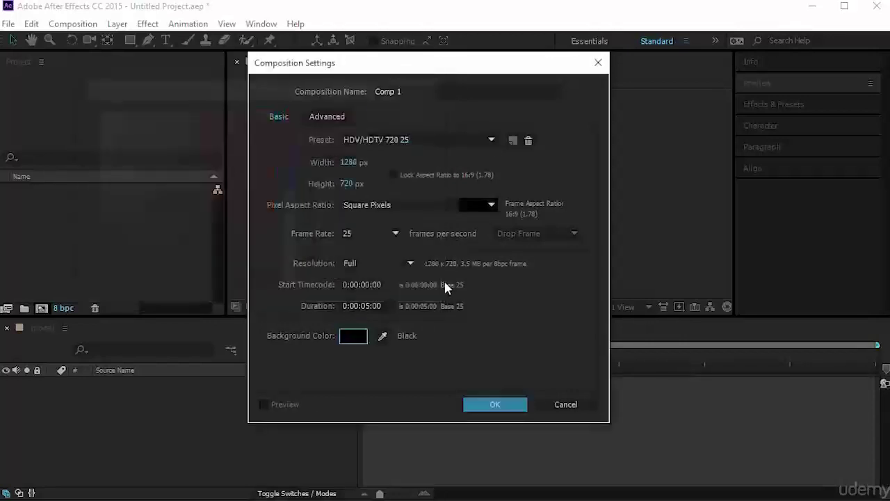
left_click(526, 402)
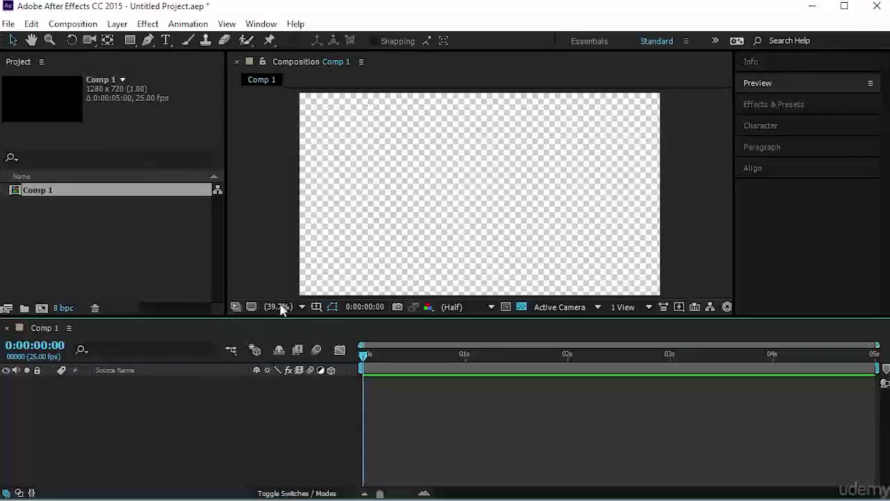
Turn off the transparency grid in the Comp 1 viewer, then reselect Comp 1
left_click(265, 250)
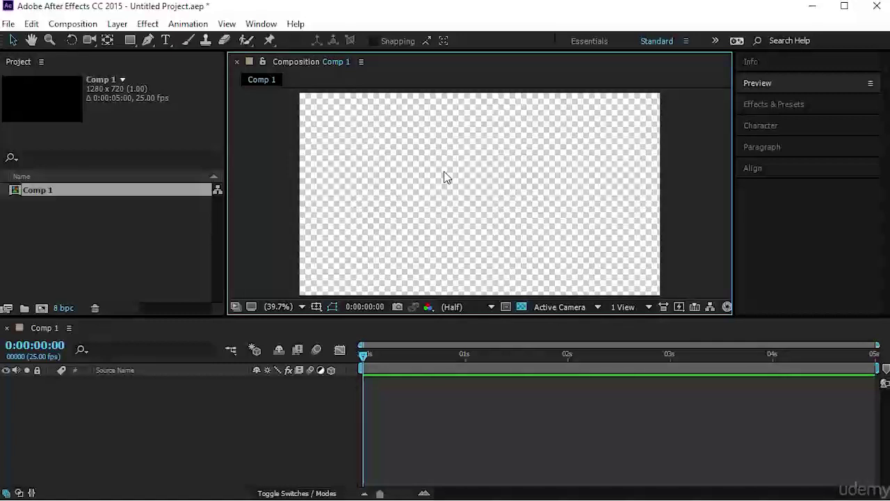
left_click(522, 307)
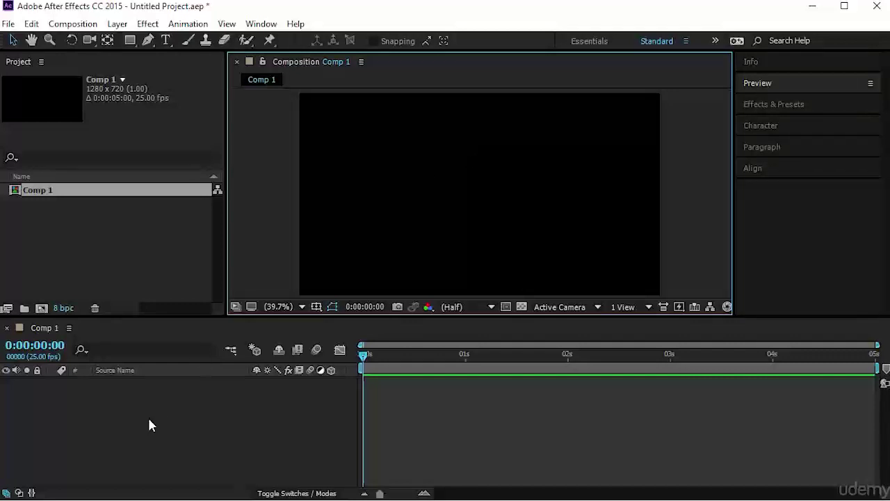
left_click(41, 328)
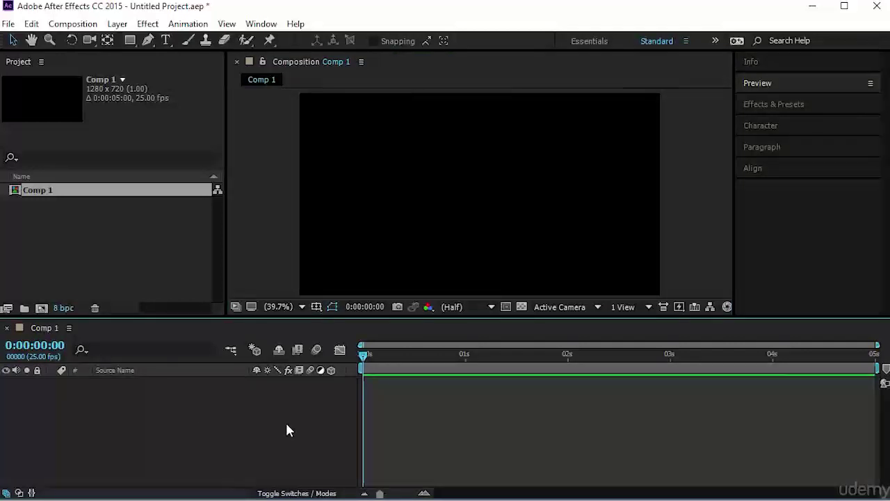
left_click(51, 217)
left_click(49, 189)
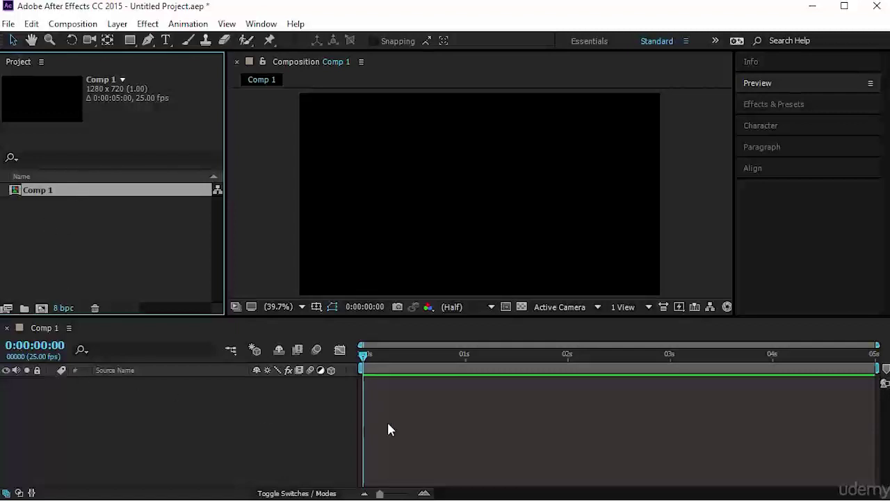
Activate the Comp 1 timeline and close its context menu without choosing anything
left_click(41, 327)
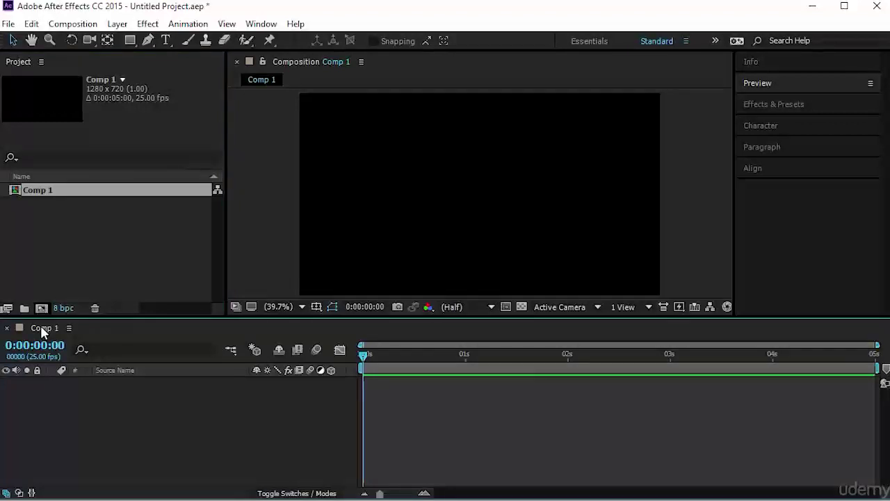
right_click(42, 331)
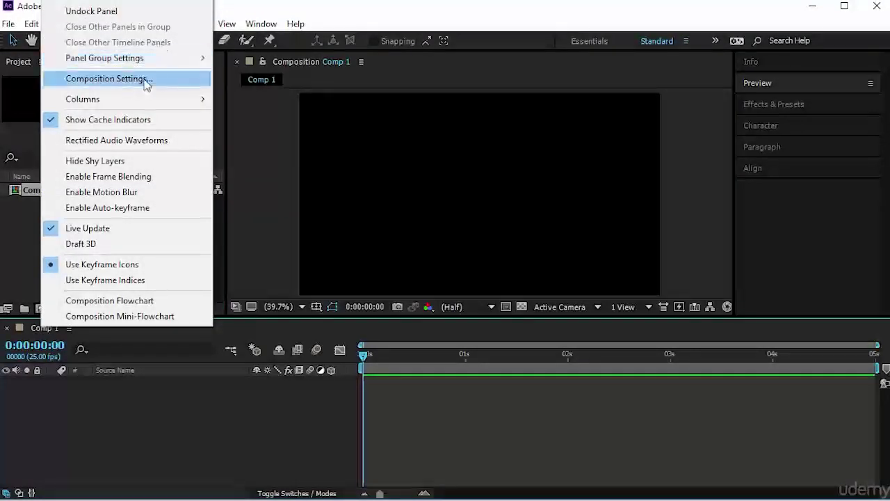
left_click(30, 208)
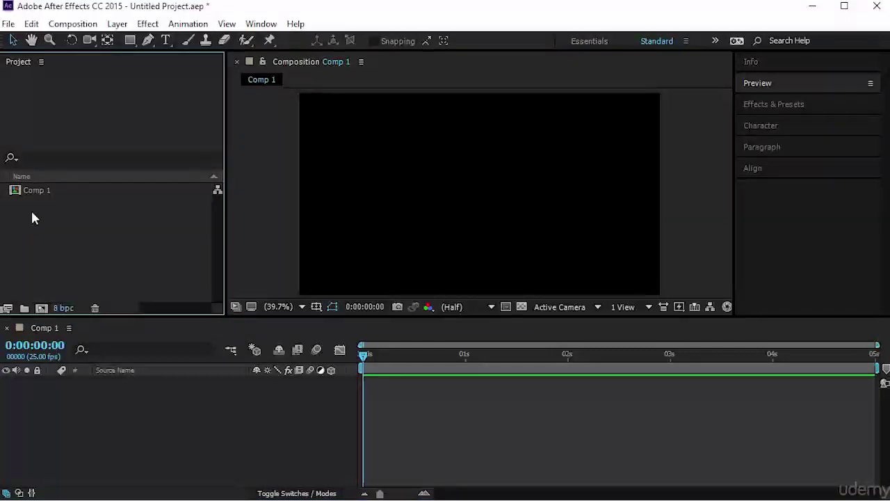
Rename Comp 1 to 'First Comp' in its Composition Settings, leaving the duration unchanged
left_click(45, 190)
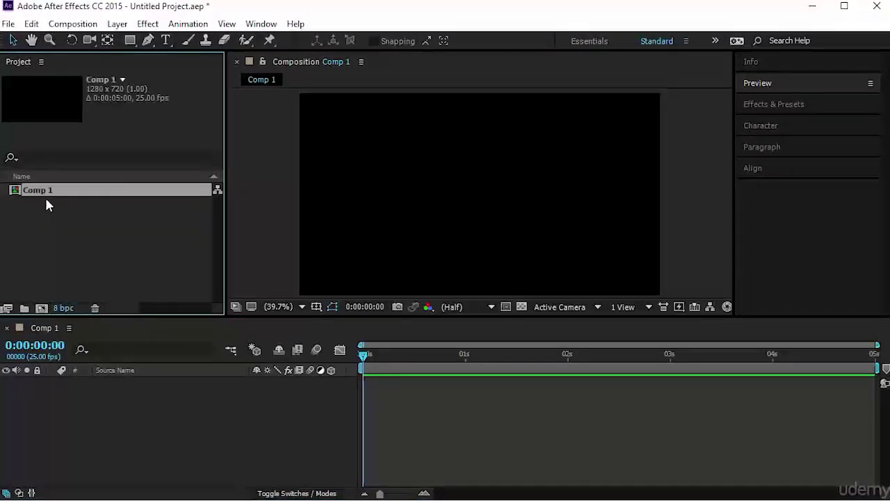
right_click(80, 190)
left_click(109, 201)
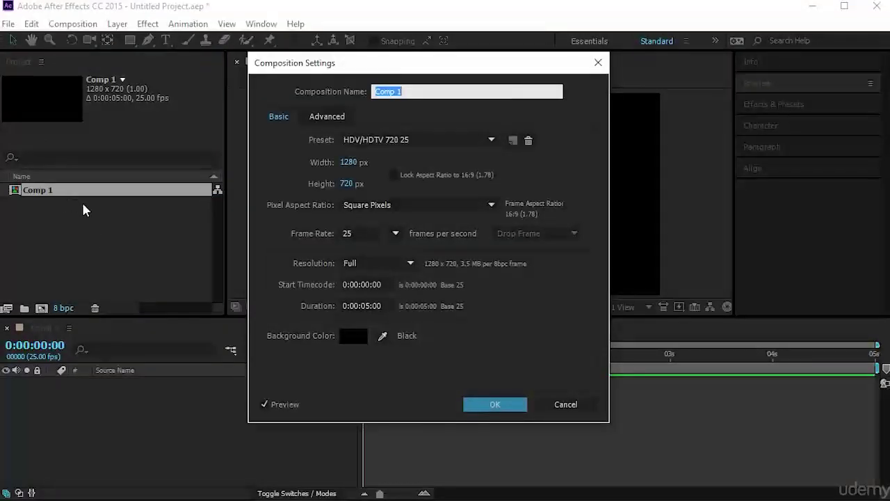
type("First Comp")
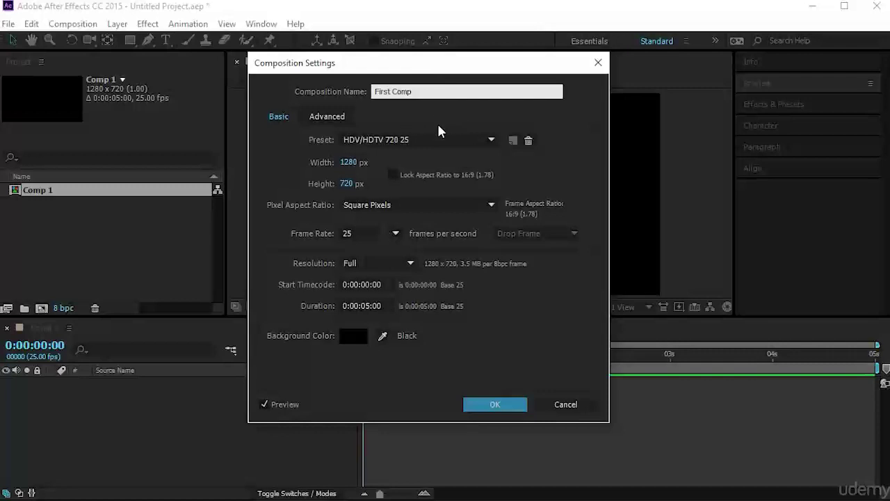
left_click(361, 306)
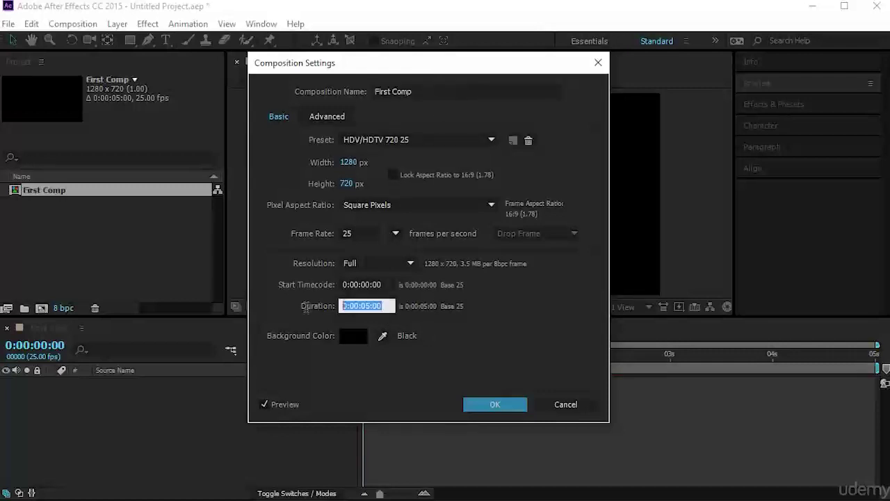
left_click(511, 416)
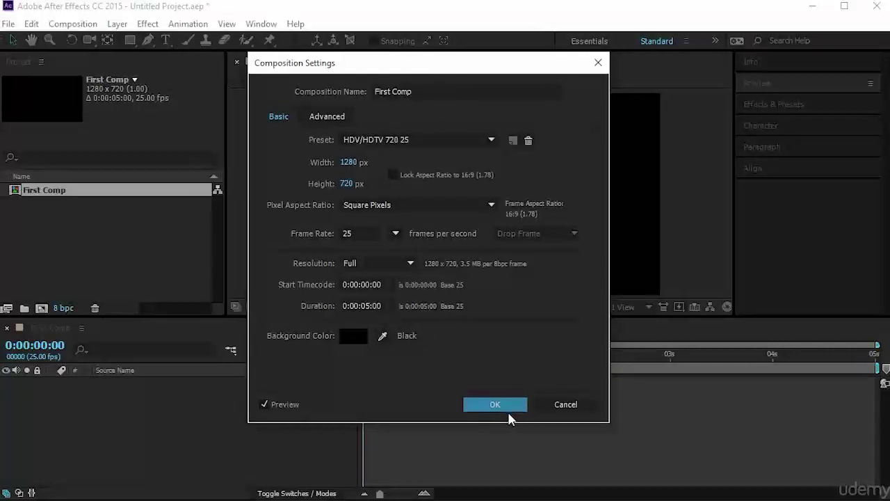
left_click(516, 406)
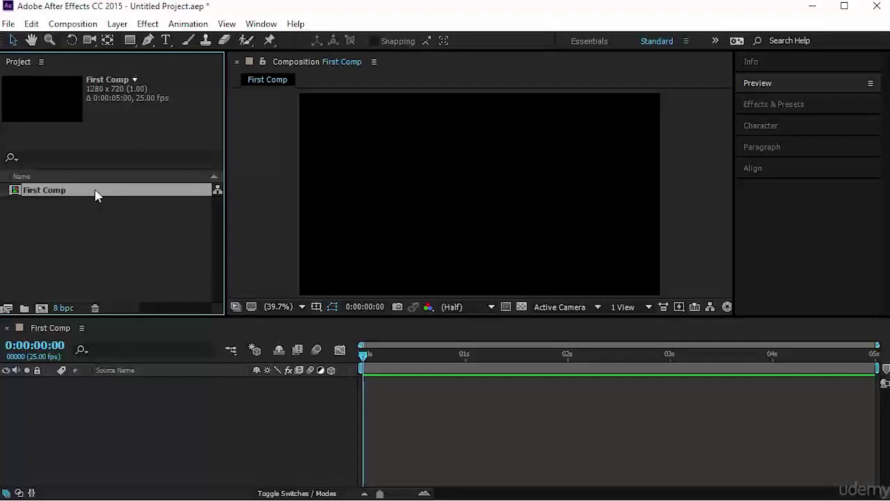
Rename the First Comp project item to 'A New Name' and activate the timeline
key("Return")
type("A New Name")
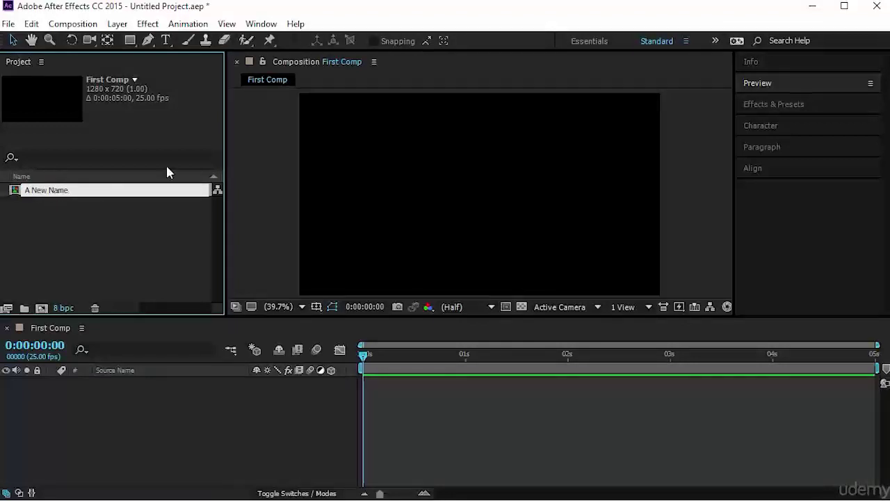
left_click(116, 237)
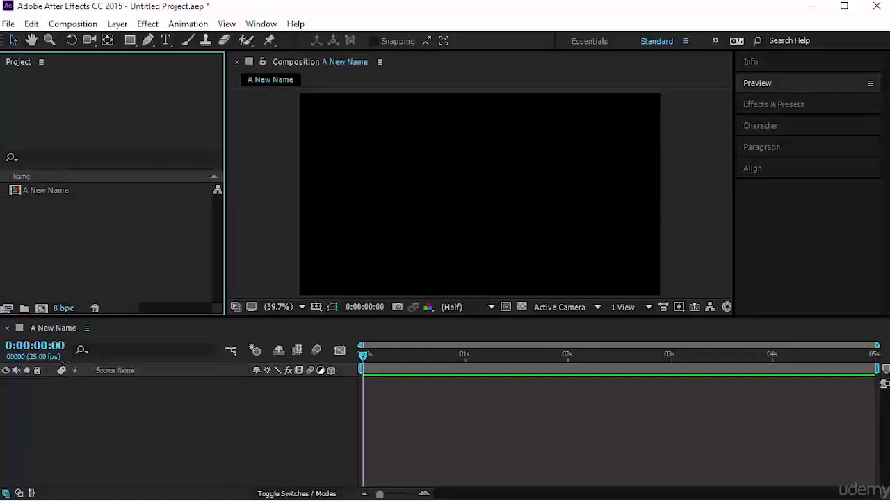
left_click(96, 445)
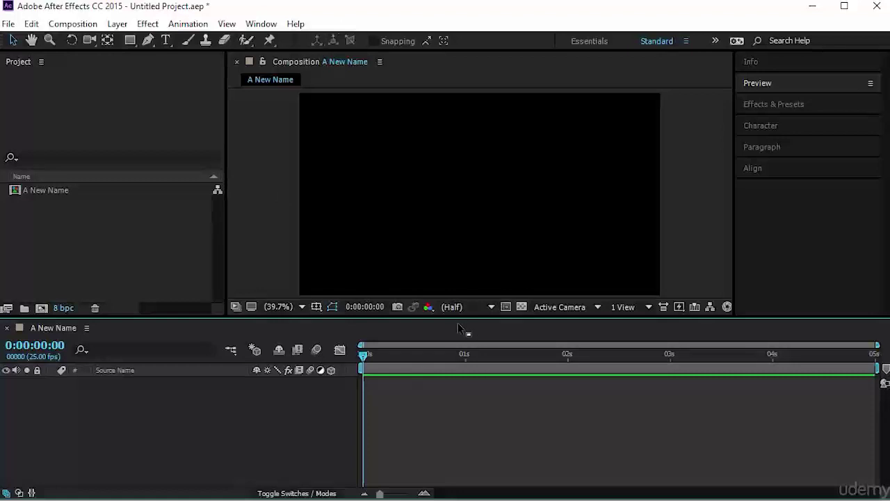